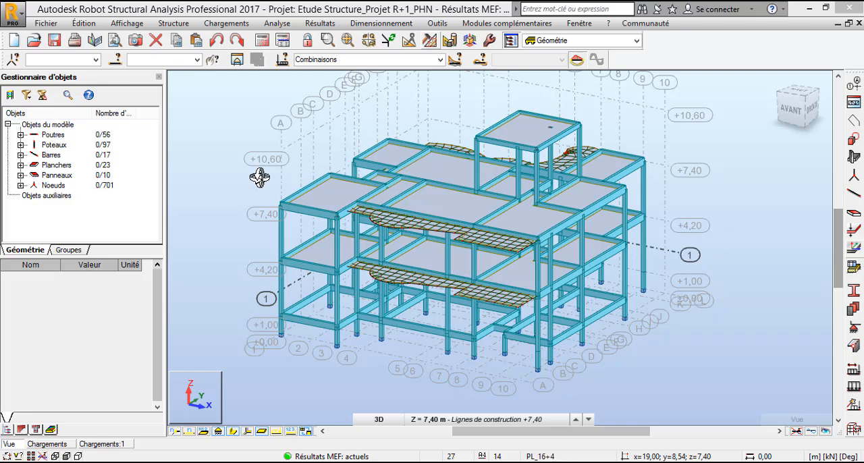
- Turn on the display of the load distribution zones (Zones de répartition de la charge) in the view attributes and apply it
right_click(211, 184)
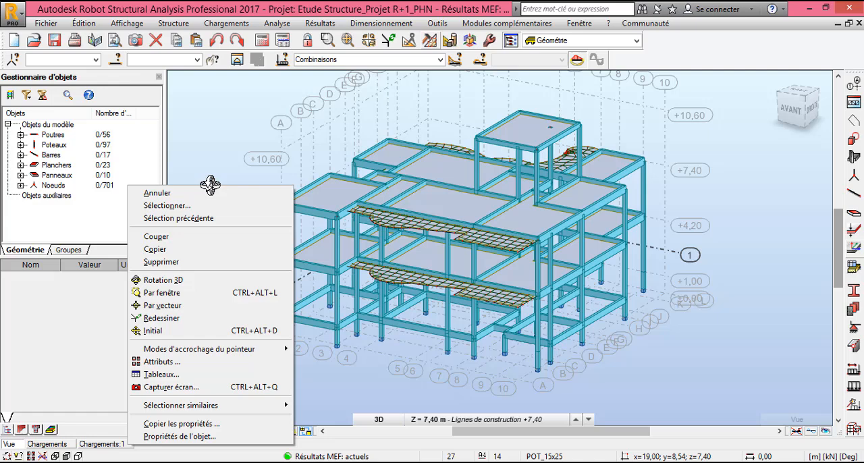
left_click(219, 366)
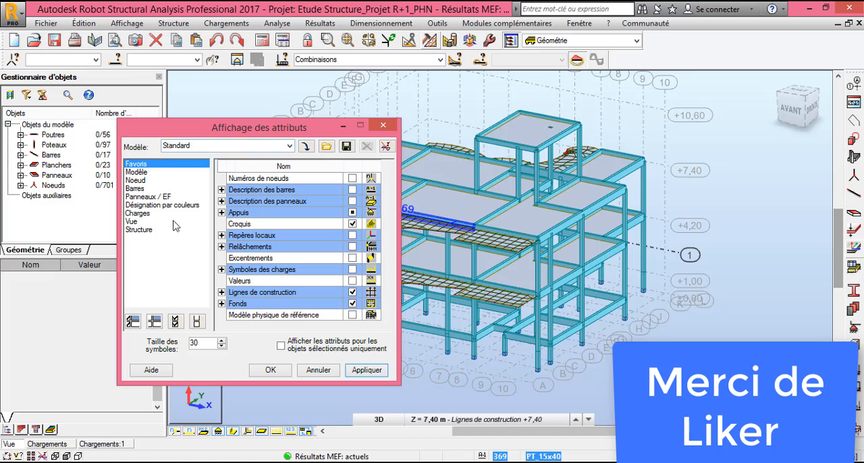
left_click(138, 214)
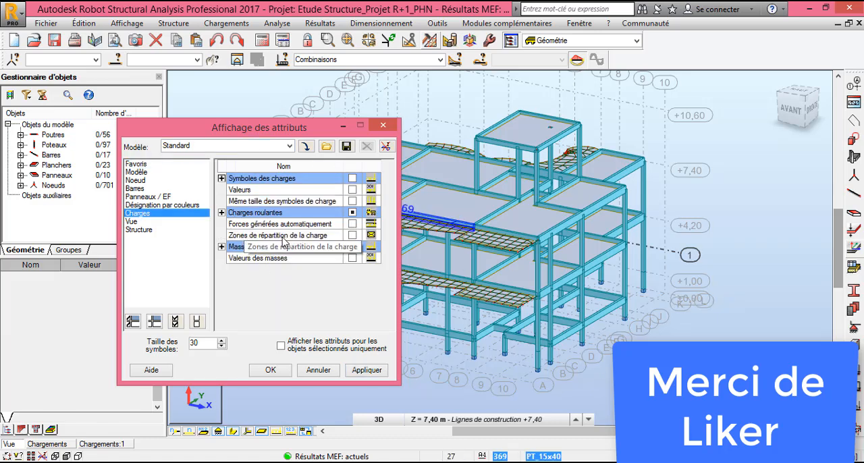
left_click(351, 235)
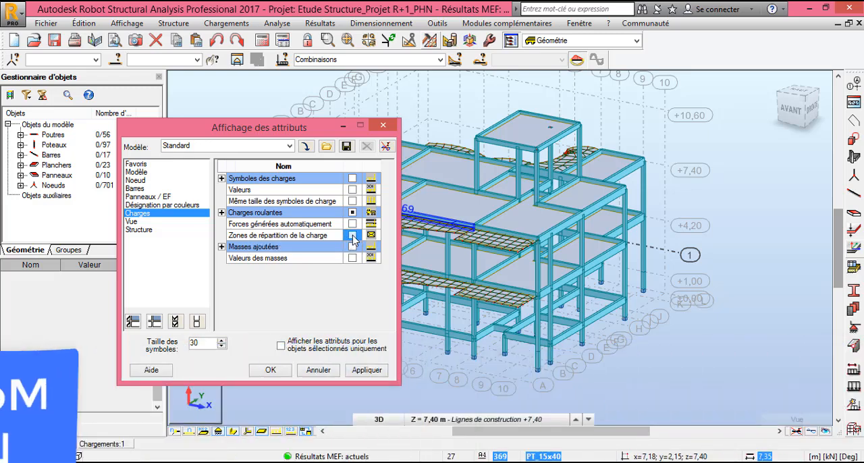
left_click(374, 376)
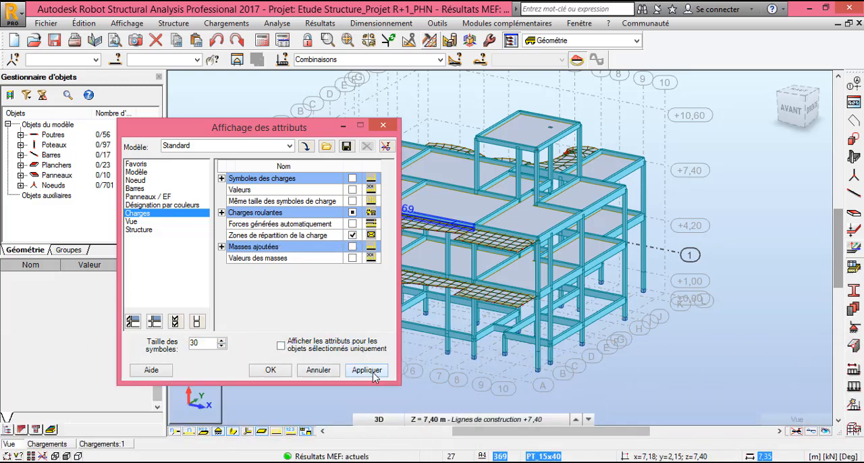
left_click(271, 371)
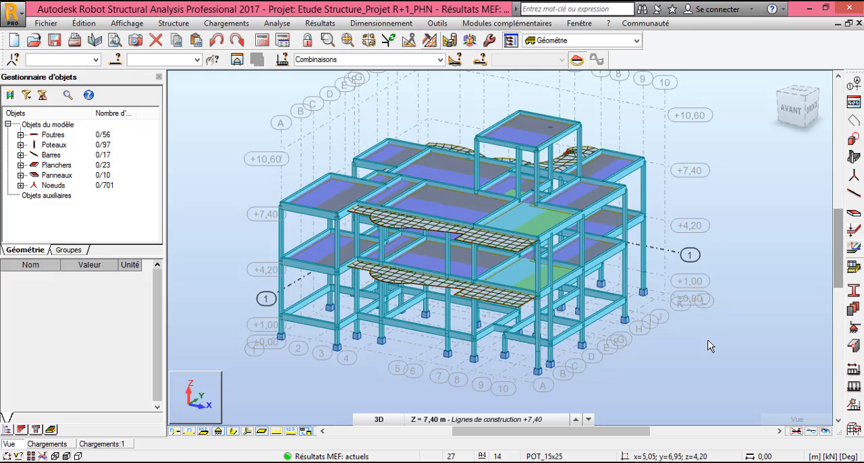
- Switch from the 3D view to the XY plan view at construction level +7,40 (Z = 7,40 m)
left_click(531, 420)
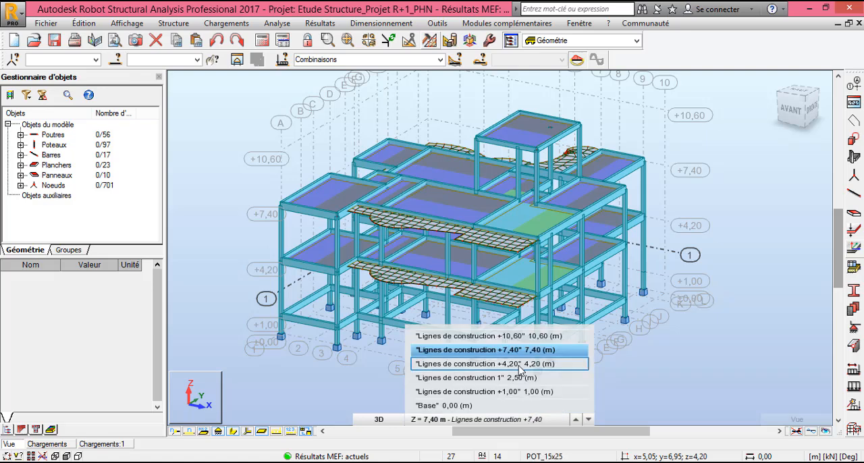
left_click(643, 384)
left_click(379, 419)
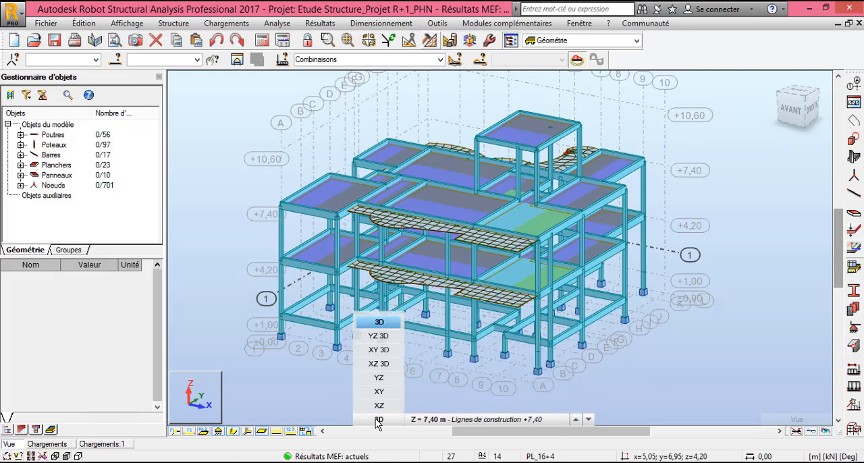
left_click(525, 420)
left_click(525, 420)
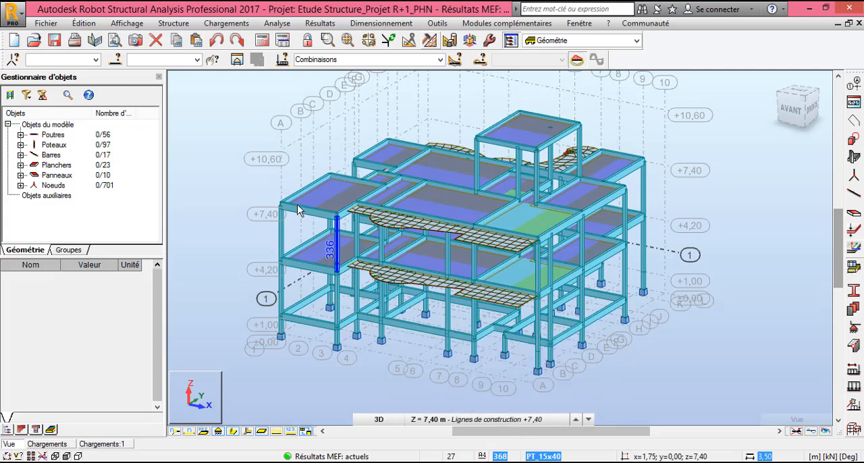
left_click(529, 419)
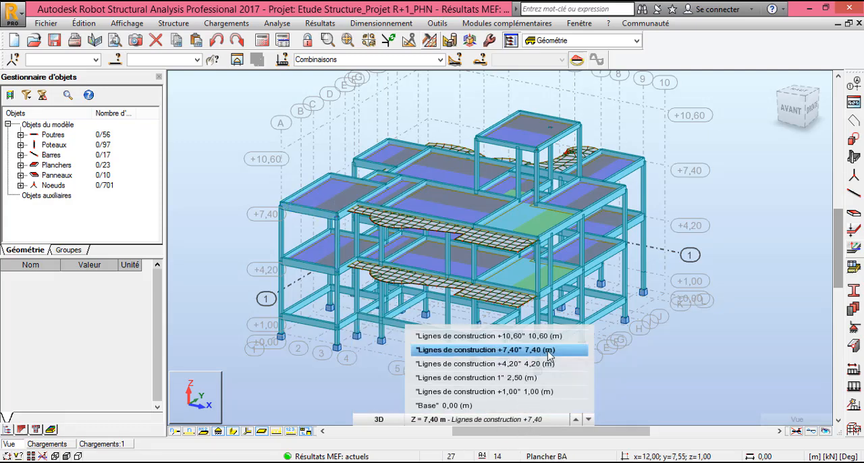
left_click(380, 419)
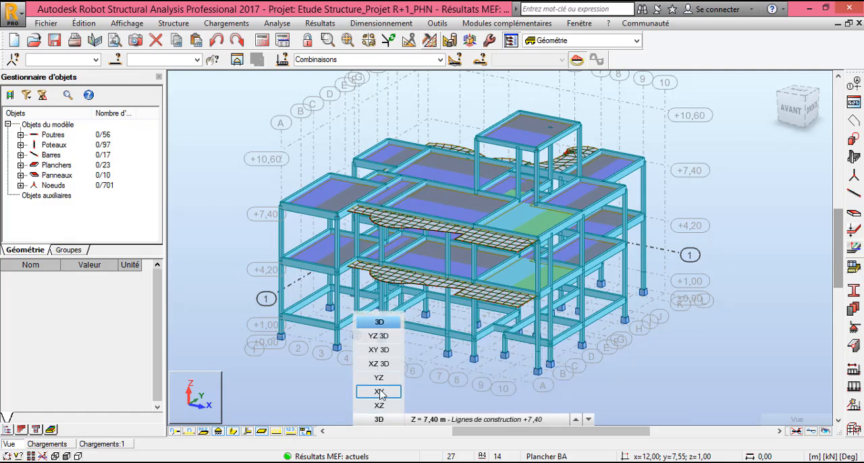
left_click(380, 392)
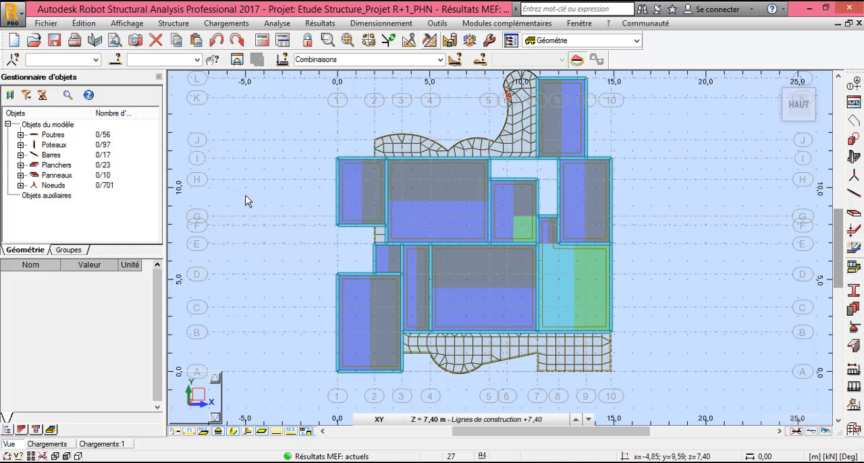
- Delete beam 392 on axis 7 between axes E and G at level +7,40
left_click(348, 175)
scroll(547, 203, "up", 3)
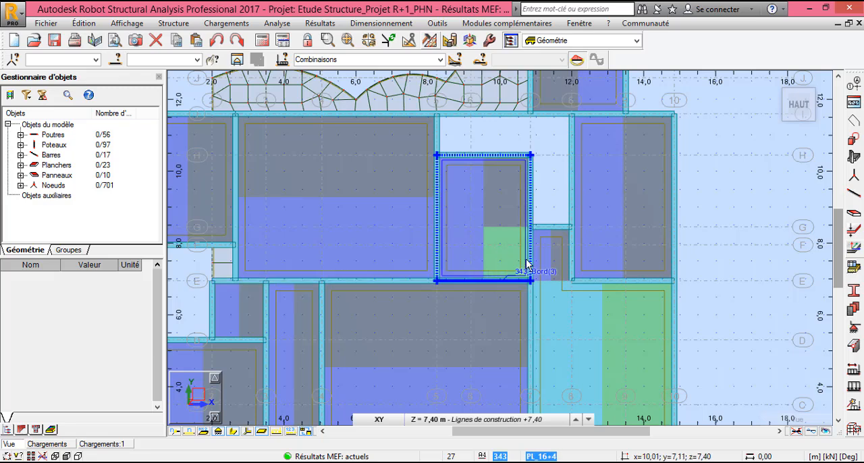
left_click(531, 213)
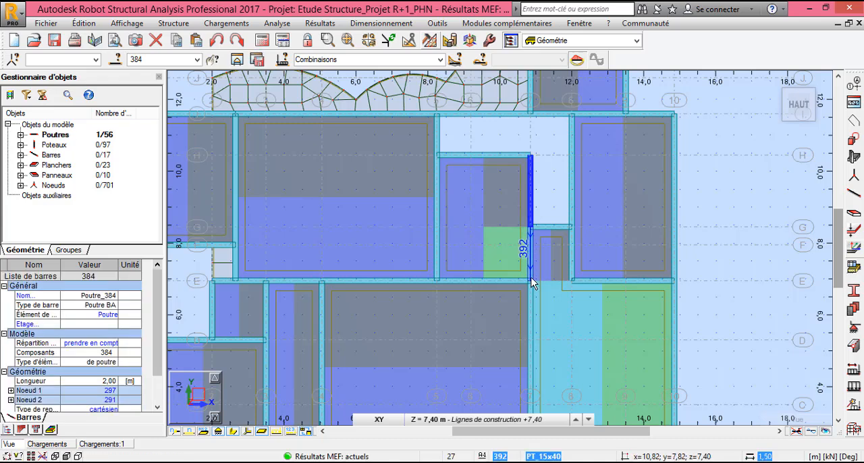
left_click(554, 198)
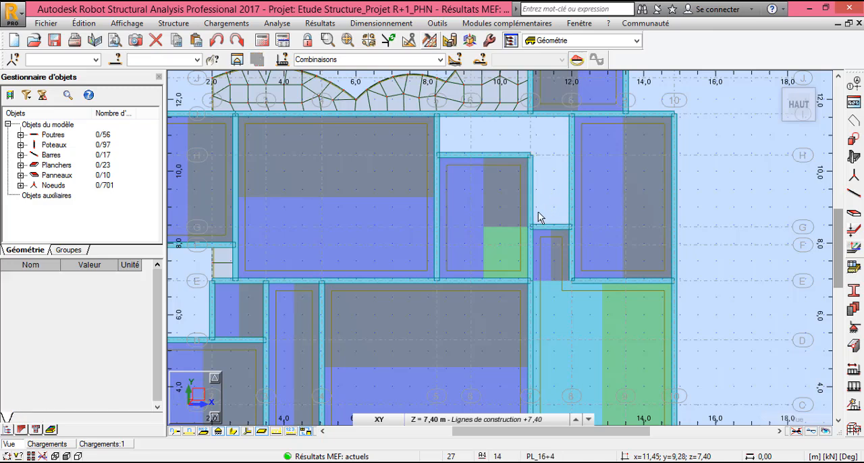
left_click(531, 256)
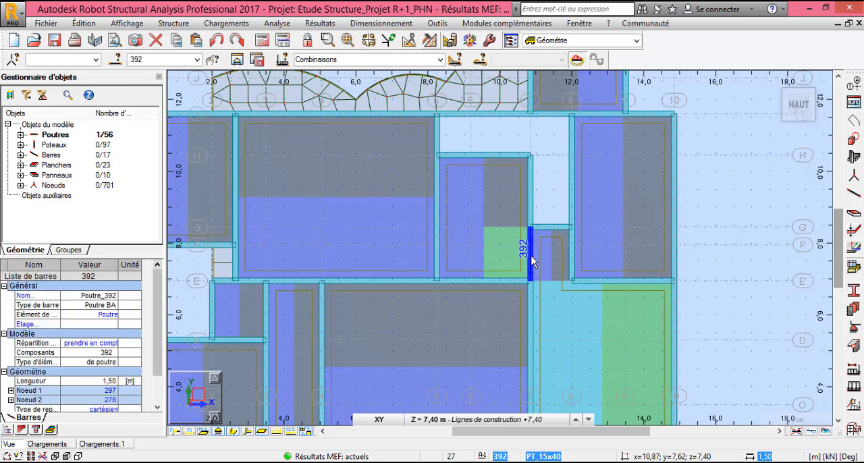
key("Delete")
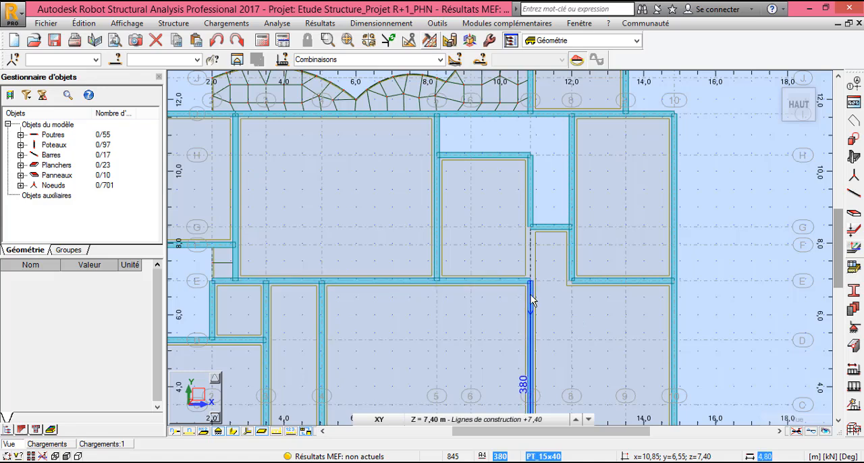
- Try to extend beam 384 along axis 7 with Prolongement, using beam 380 as the boundary object
left_click(531, 301)
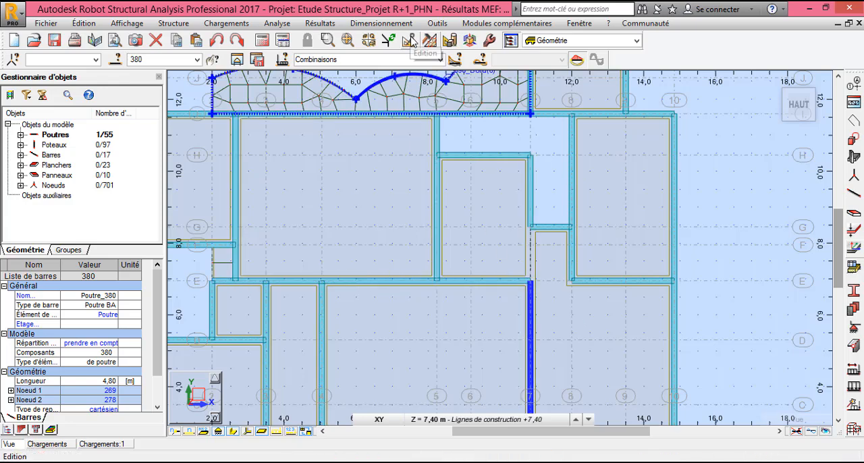
left_click(411, 40)
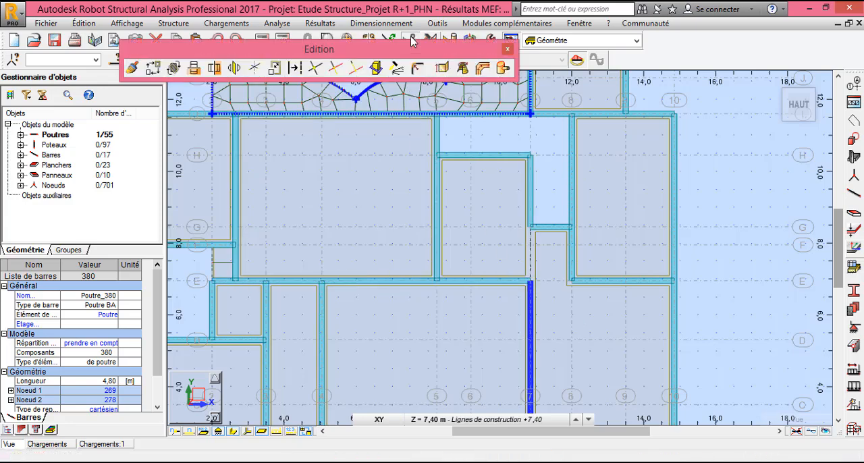
left_click(356, 68)
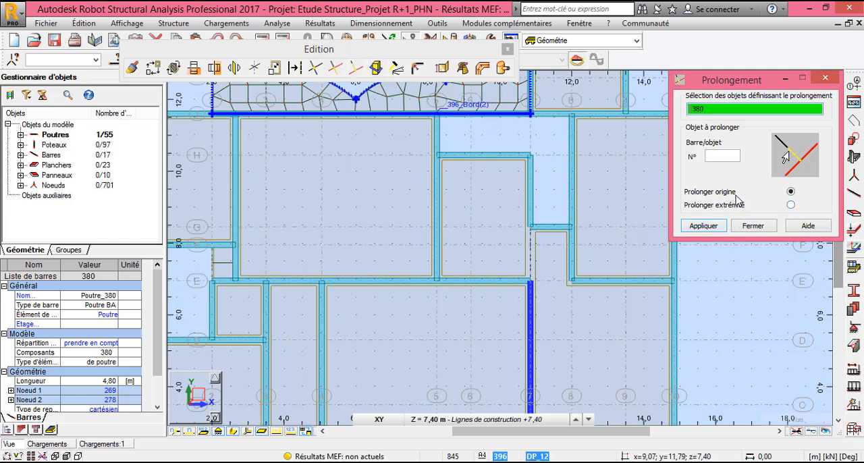
left_click(721, 156)
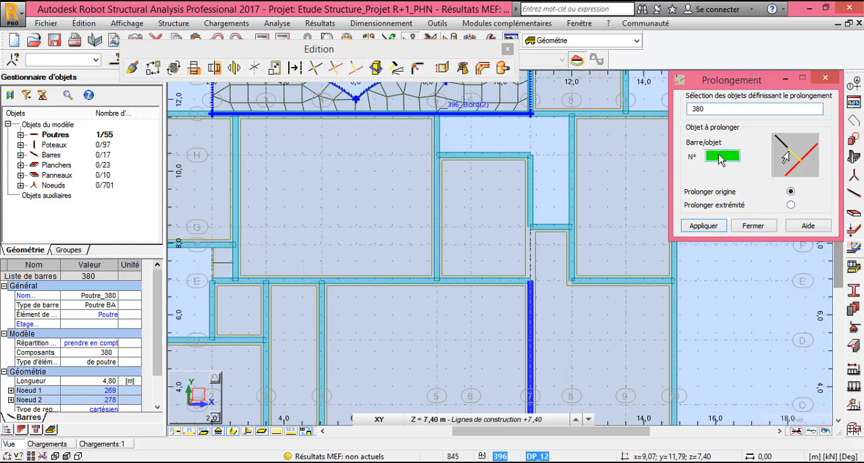
left_click(791, 205)
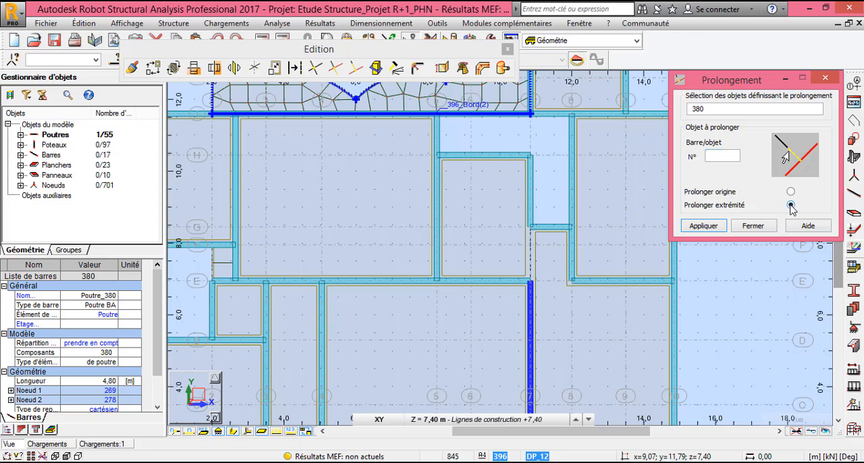
left_click(531, 216)
left_click(545, 266)
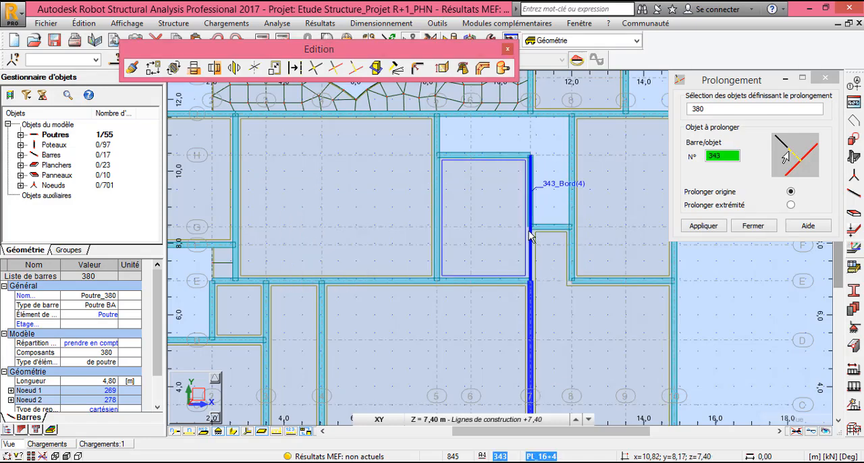
left_click(750, 227)
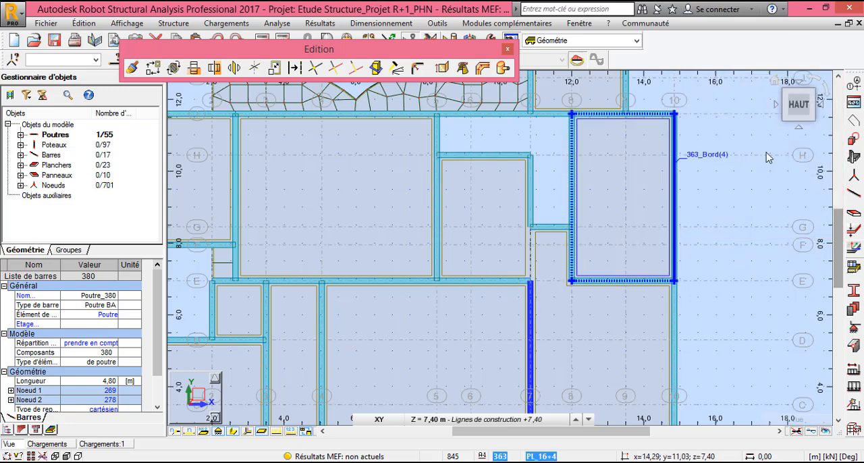
- Return to the 3D view around the stairwell and turn off the section shapes so that bars appear as lines
left_click(775, 81)
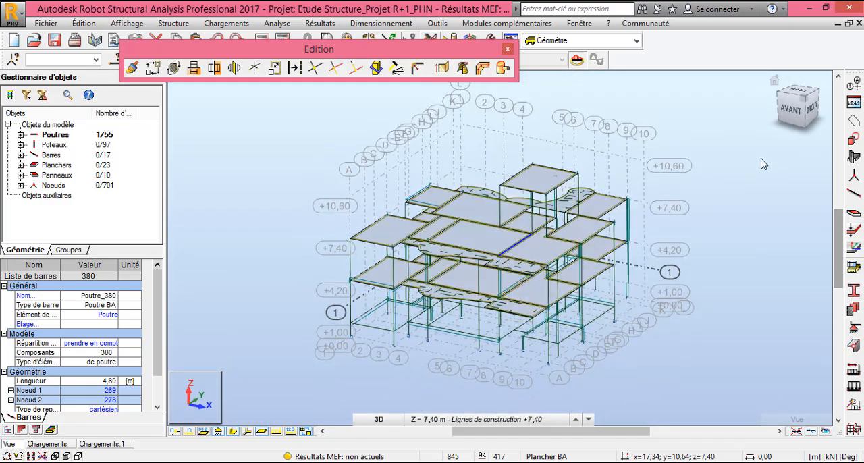
scroll(550, 247, "up", 5)
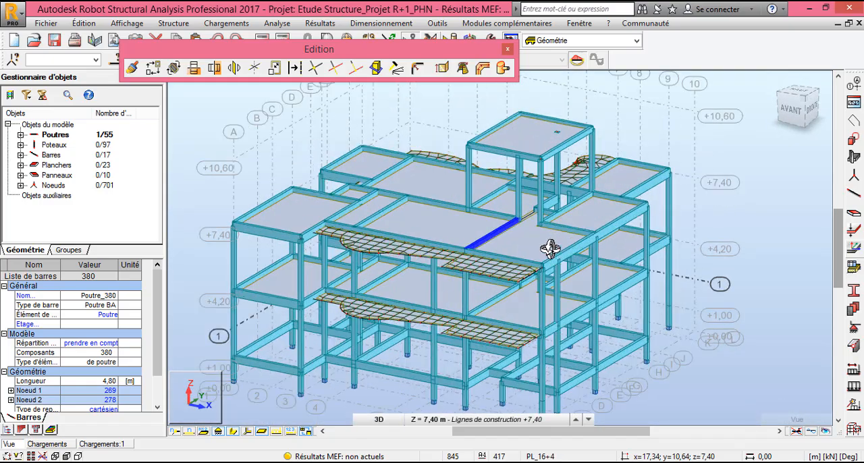
scroll(544, 229, "up", 6)
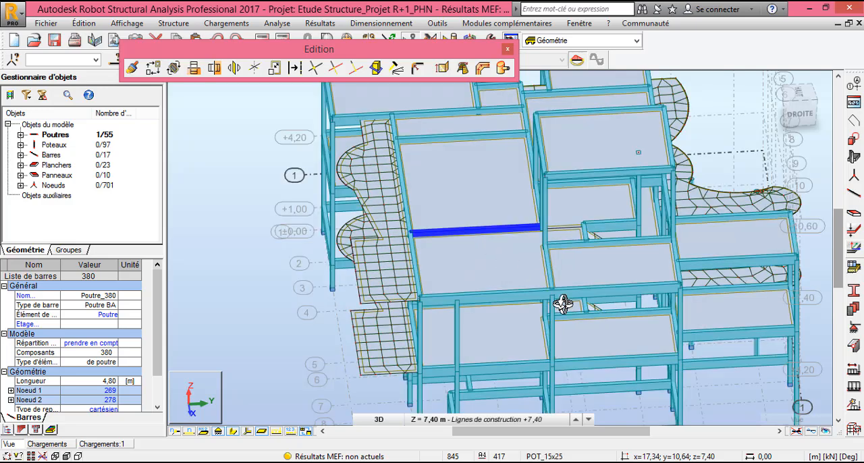
scroll(608, 143, "up", 5)
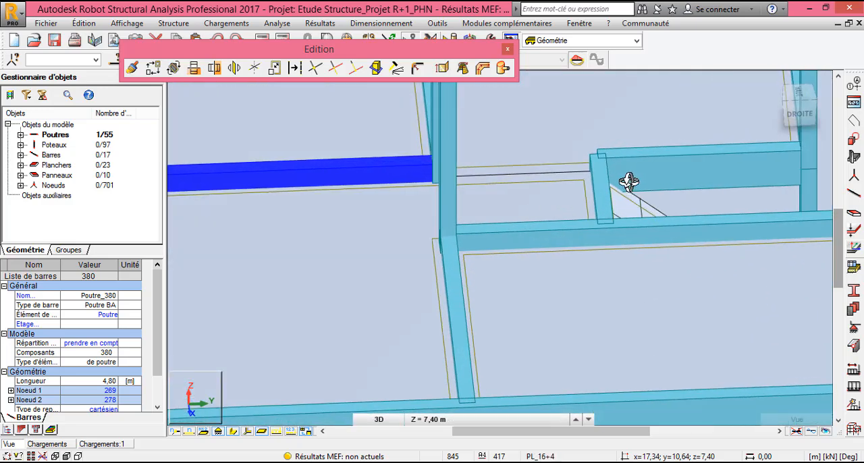
scroll(633, 204, "up", 1)
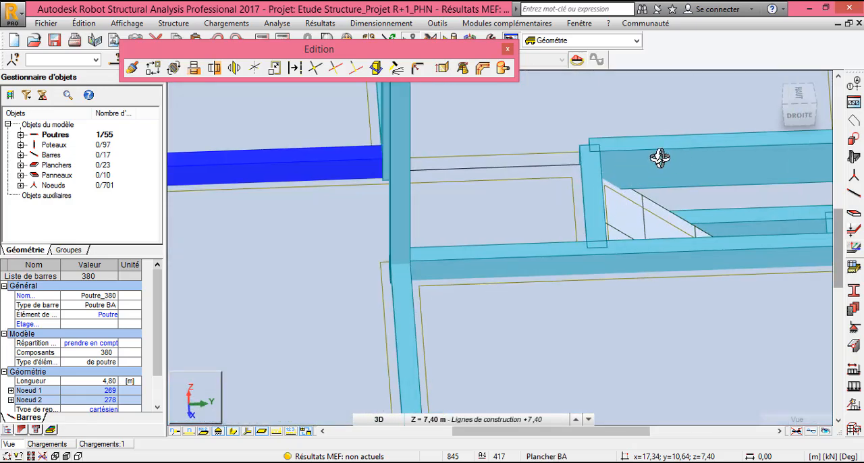
mouse_move(603, 192)
middle_mouse_down("shift")
mouse_move(616, 318)
mouse_move(597, 282)
mouse_move(598, 255)
mouse_move(571, 245)
mouse_move(525, 257)
mouse_move(502, 249)
middle_mouse_up("shift")
left_click(191, 329)
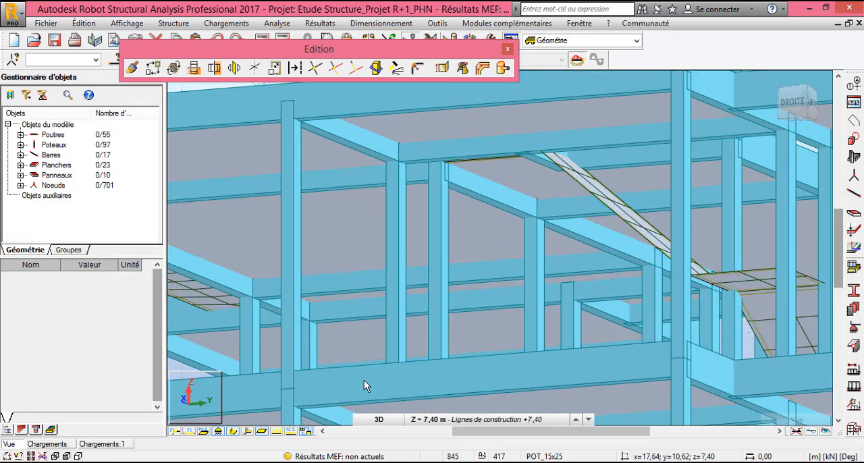
left_click(233, 431)
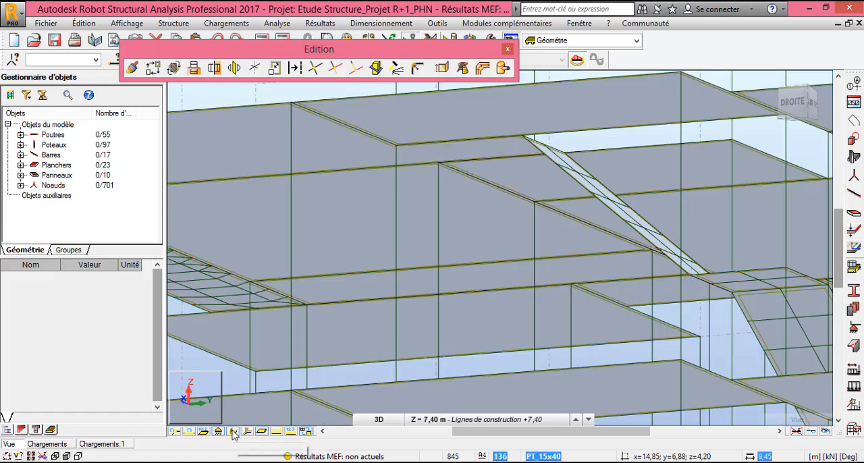
- Extend beam 384 on axis 7 with Prolongement, using column 350 as the boundary object, and close the Edition toolbar
left_click(439, 228)
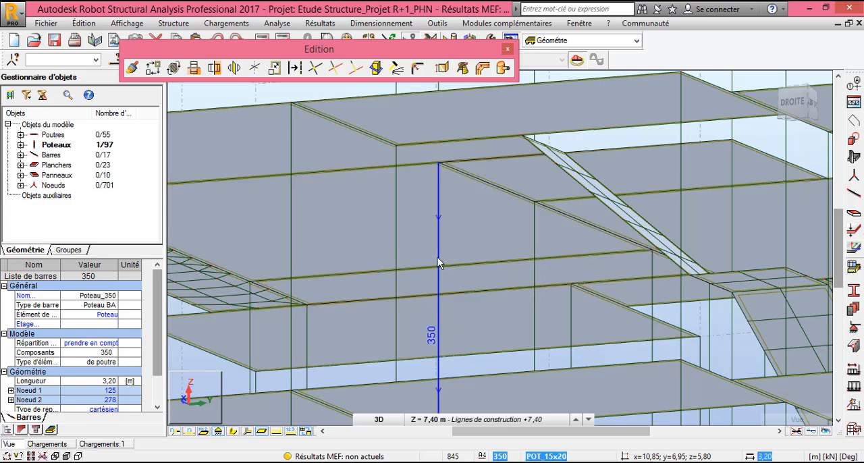
scroll(469, 243, "down", 3)
scroll(471, 248, "down", 2)
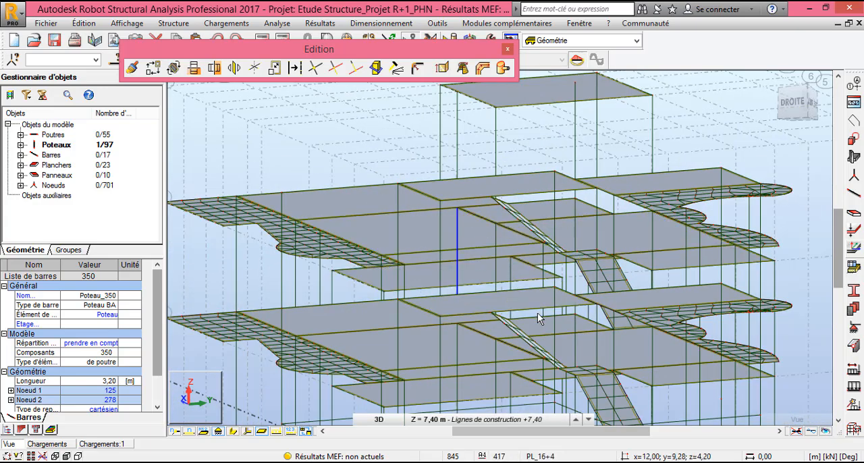
left_click(357, 71)
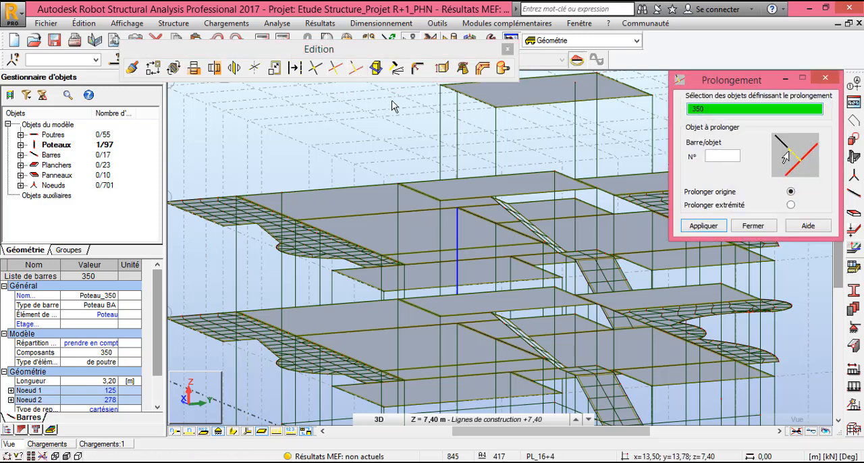
left_click(724, 157)
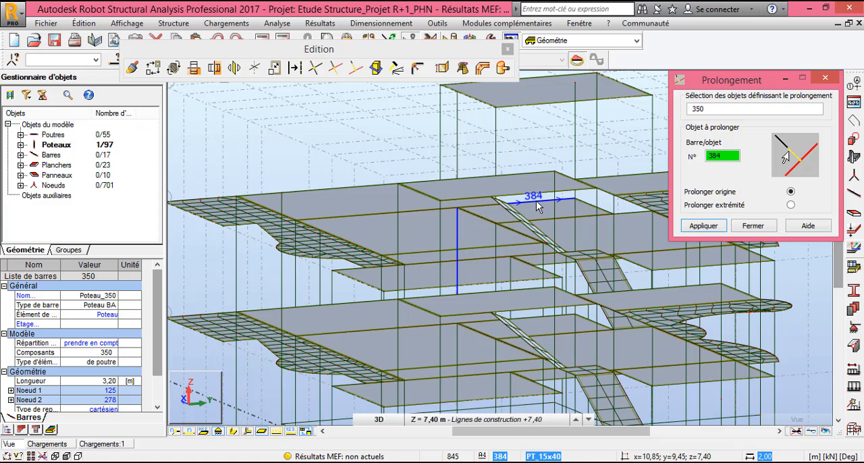
left_click(536, 207)
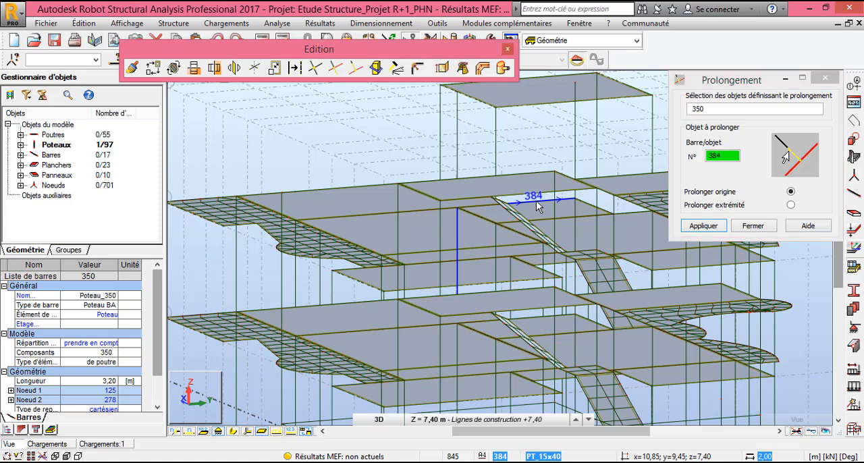
left_click(705, 228)
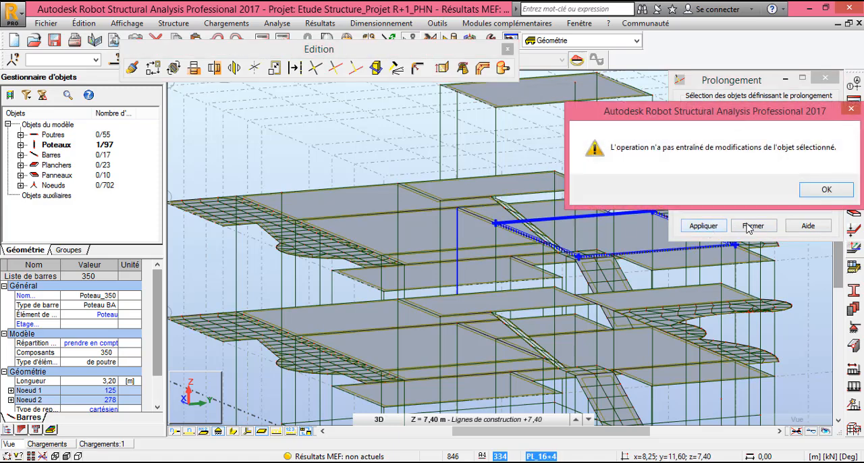
left_click(825, 191)
left_click(753, 226)
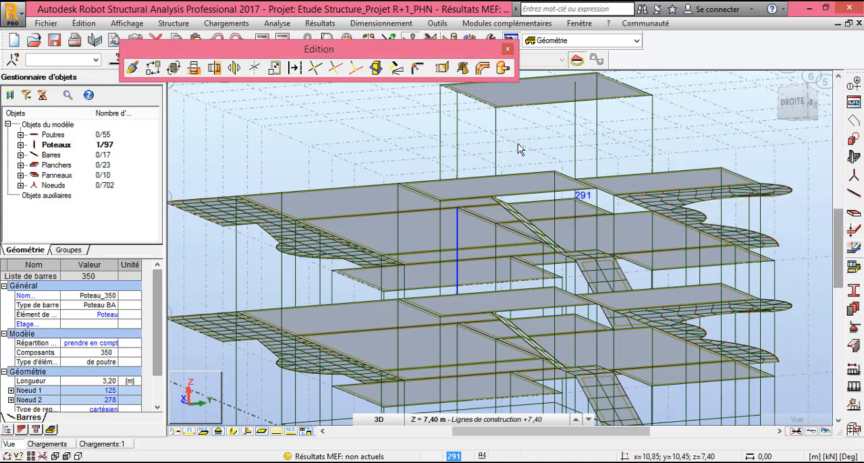
left_click(508, 49)
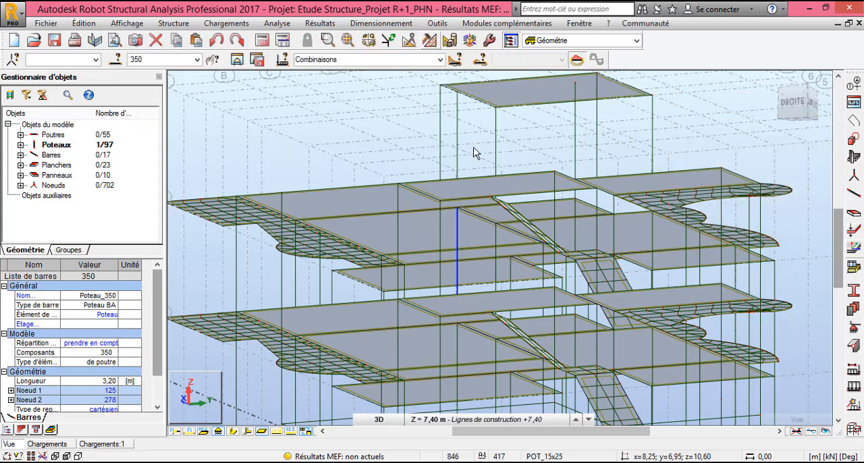
- Turn the section shapes back on and rotate the 3D view to inspect the beams around the stairwell
left_click(233, 431)
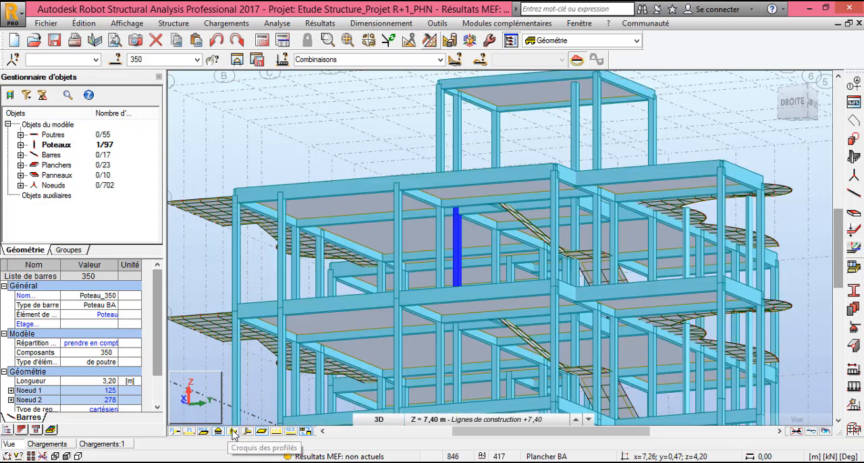
right_click(632, 116)
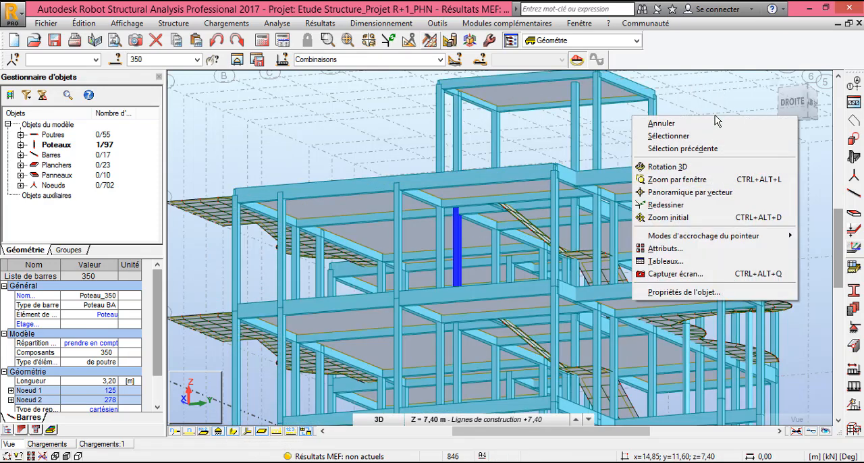
left_click(683, 168)
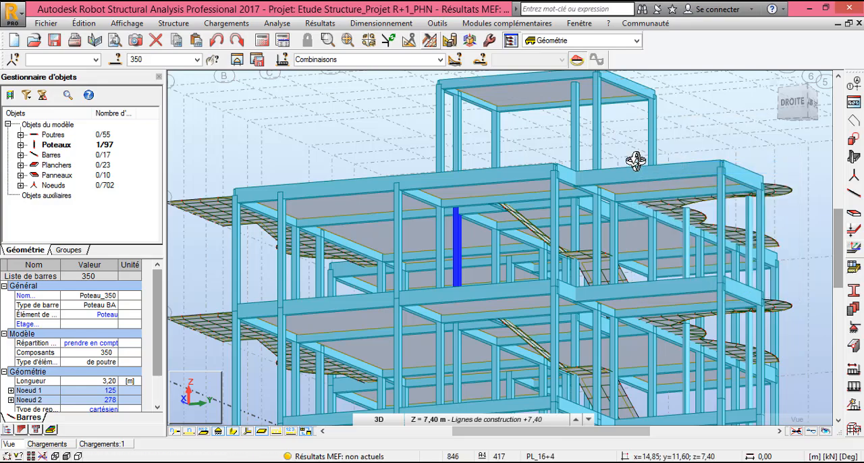
left_click_drag(637, 160, 637, 203)
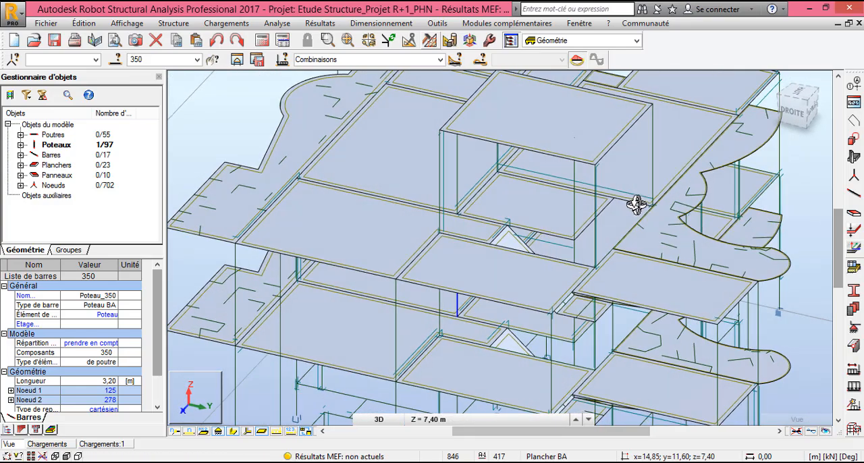
left_click_drag(511, 301, 559, 268)
scroll(563, 236, "up", 3)
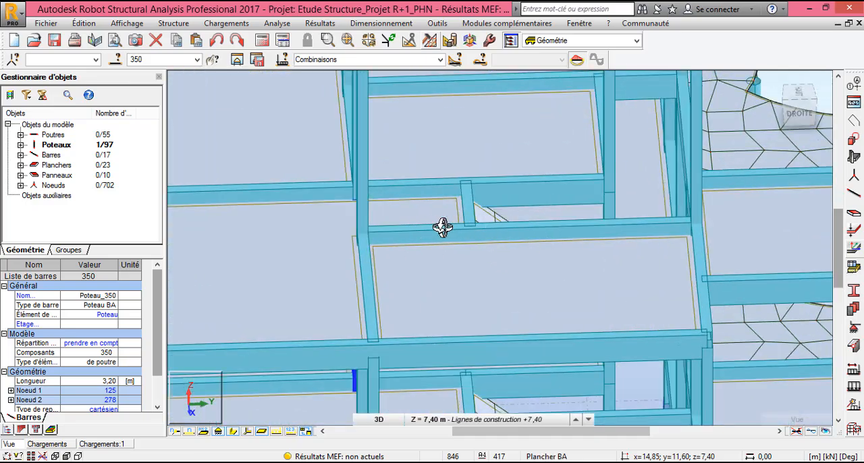
scroll(432, 226, "down", 3)
left_click_drag(436, 230, 492, 259)
scroll(526, 228, "down", 5)
scroll(491, 214, "up", 3)
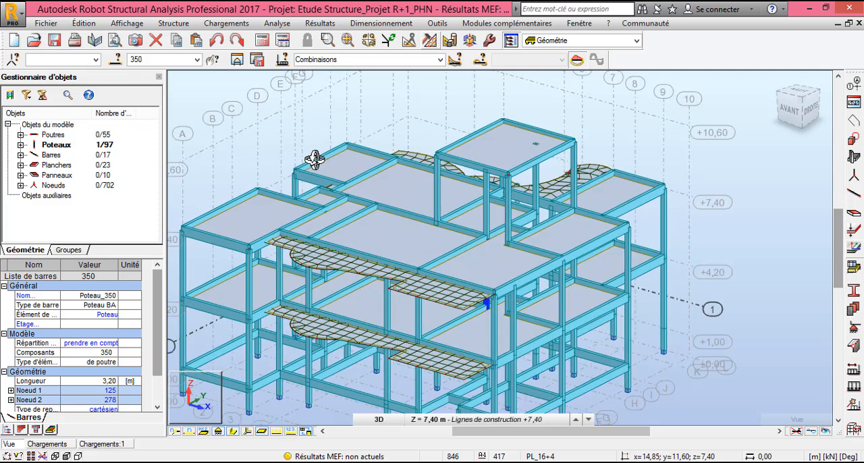
- Recalculate the structure and examine the floors' load distribution zones in the XY plan at level +7,40
left_click(262, 41)
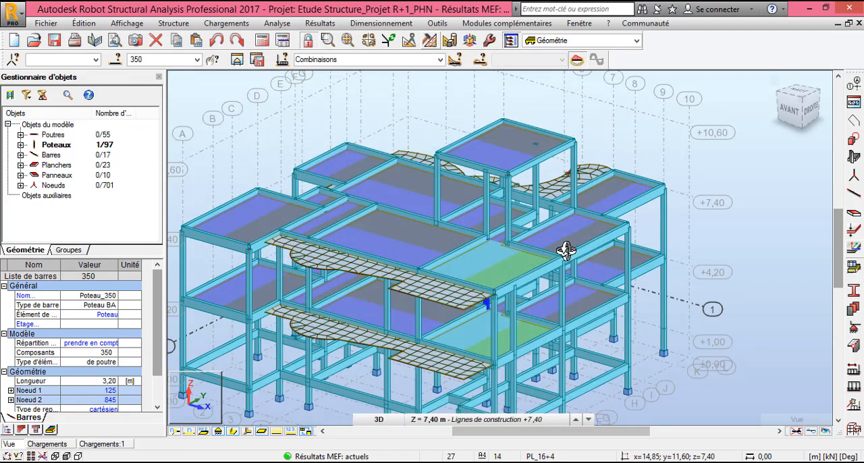
scroll(586, 222, "down", 3)
left_click(380, 419)
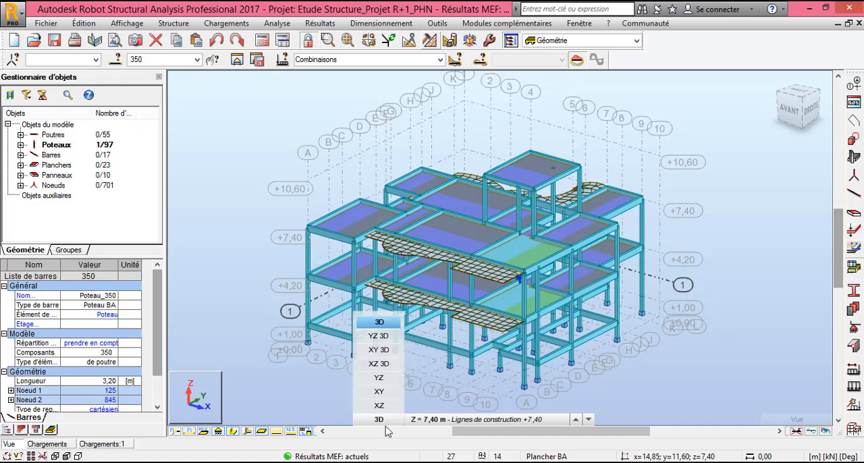
left_click(378, 392)
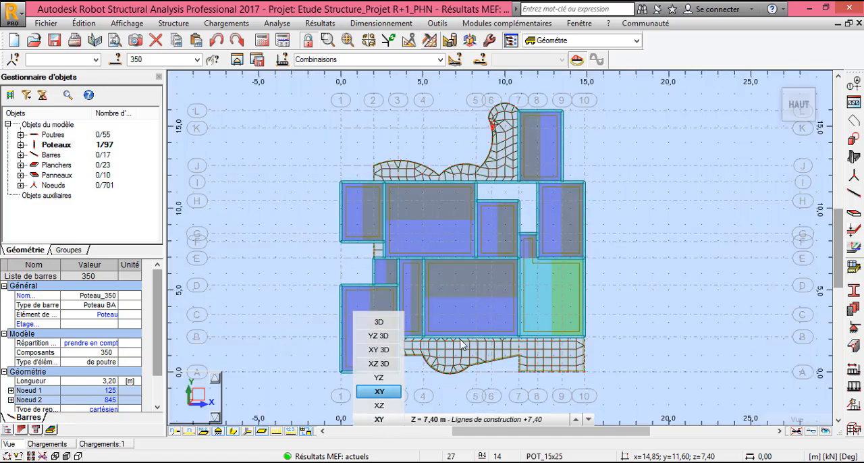
scroll(549, 276, "up", 4)
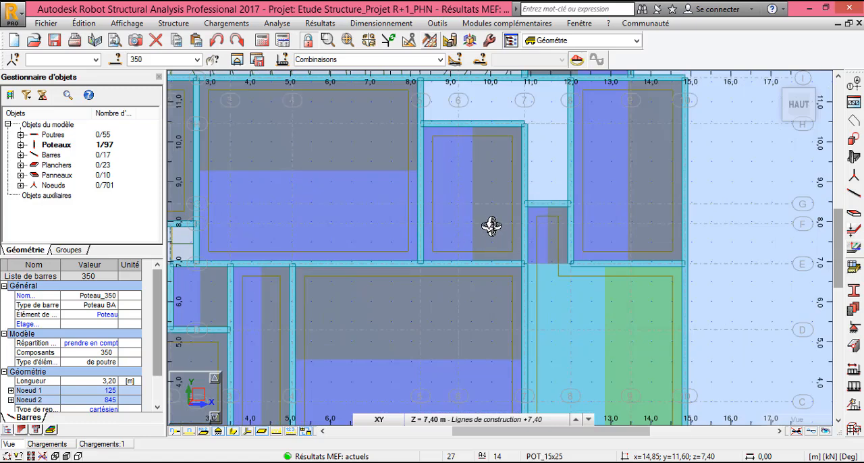
scroll(492, 227, "down", 2)
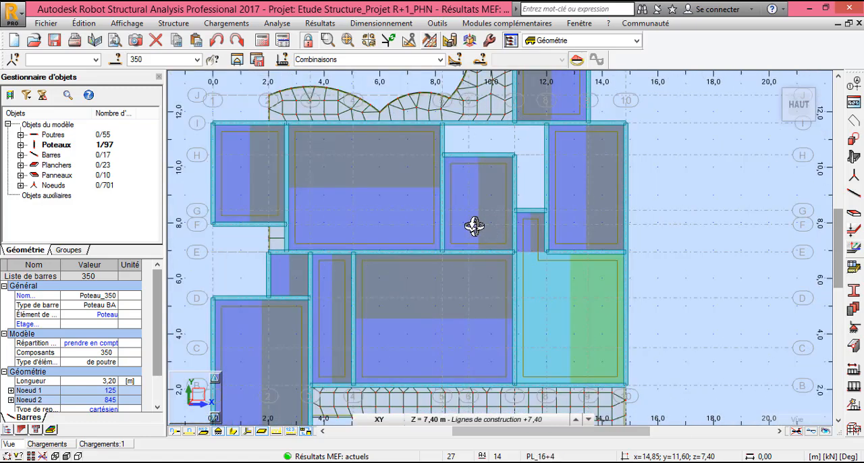
scroll(480, 229, "down", 3)
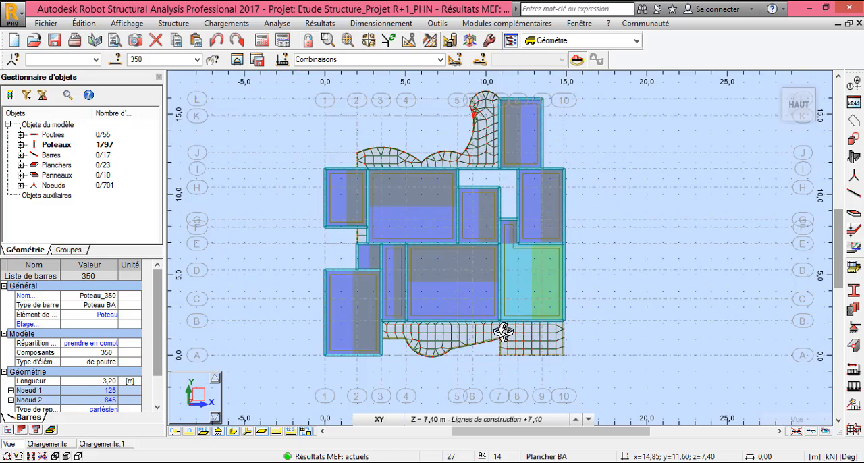
- Switch the XY plan view to construction level +10,60 and end the 3D rotation mode
left_click(532, 420)
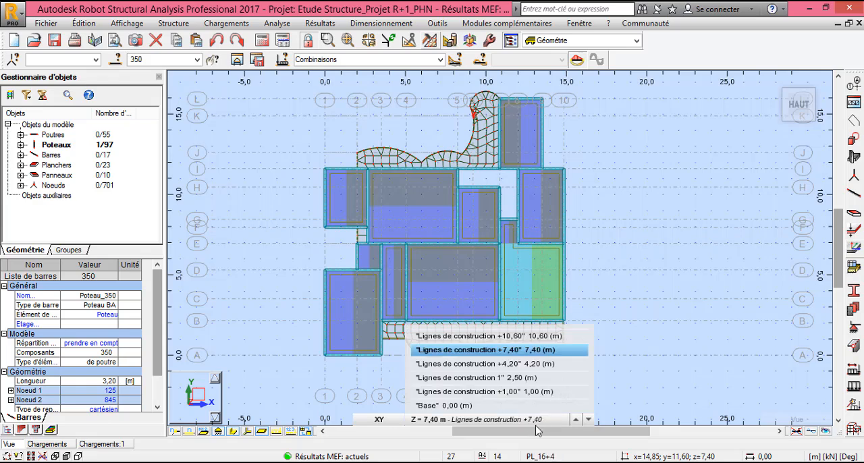
left_click(537, 337)
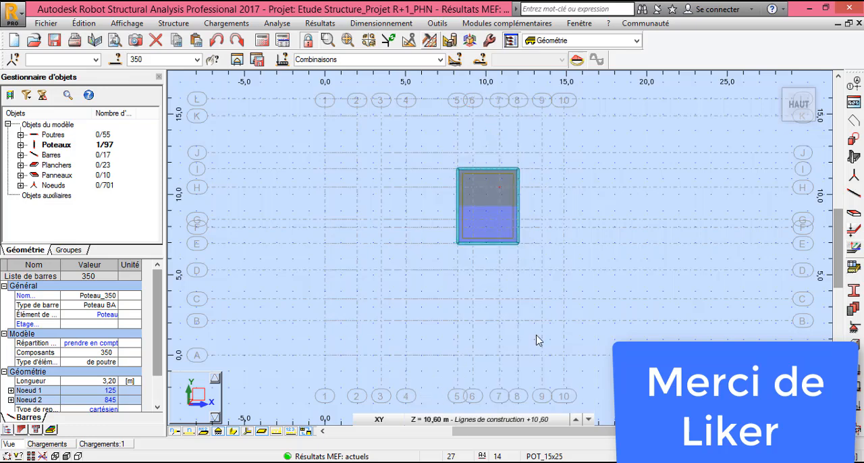
scroll(493, 203, "up", 3)
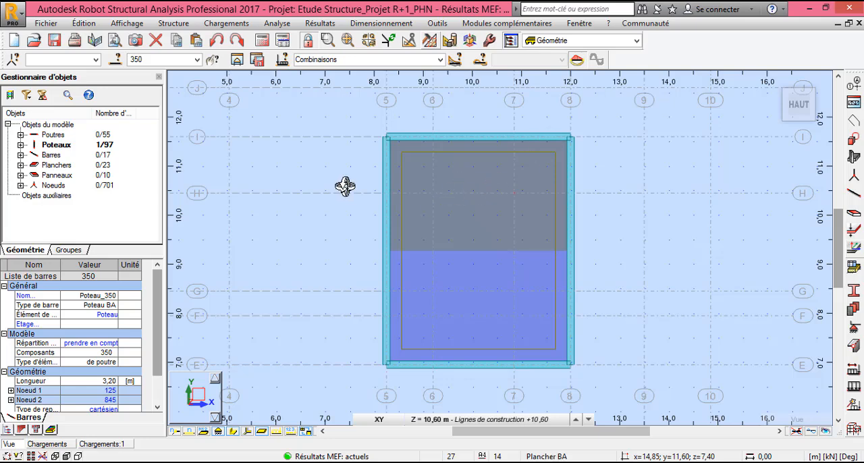
right_click(299, 169)
left_click(289, 189)
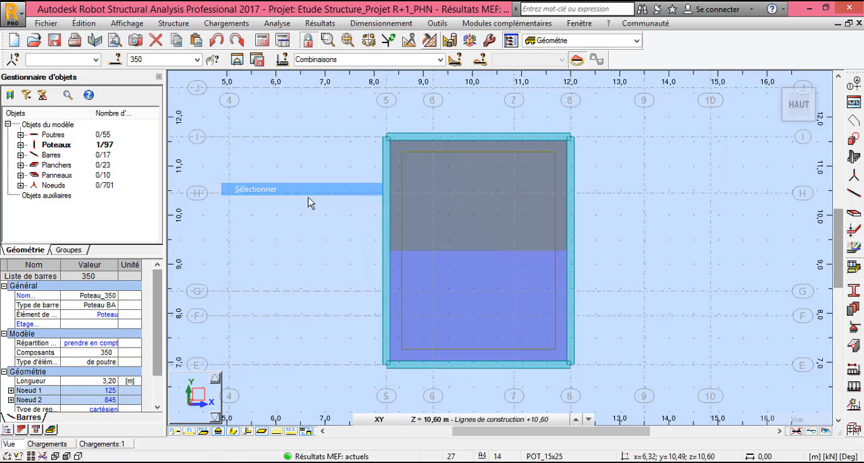
- Orient floor 412's local X axis with the Cartesian vector 3,75; 0,00; 0,00 picked along axis I from axis 5 to axis 8
left_click(506, 228)
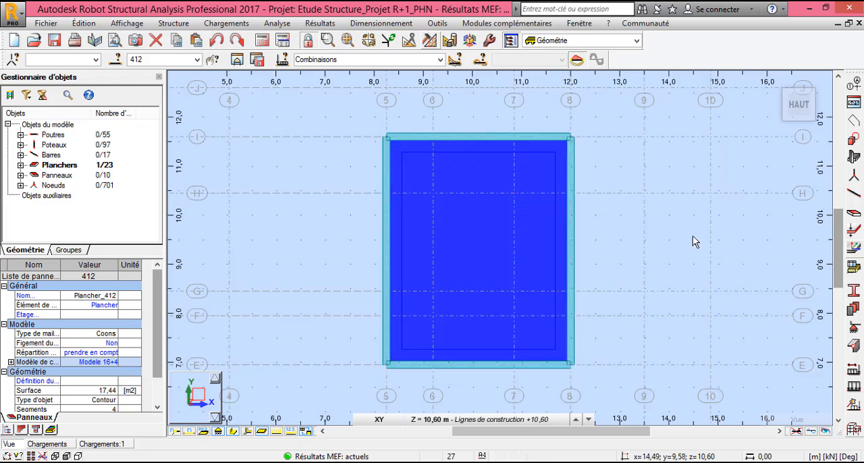
left_click(854, 250)
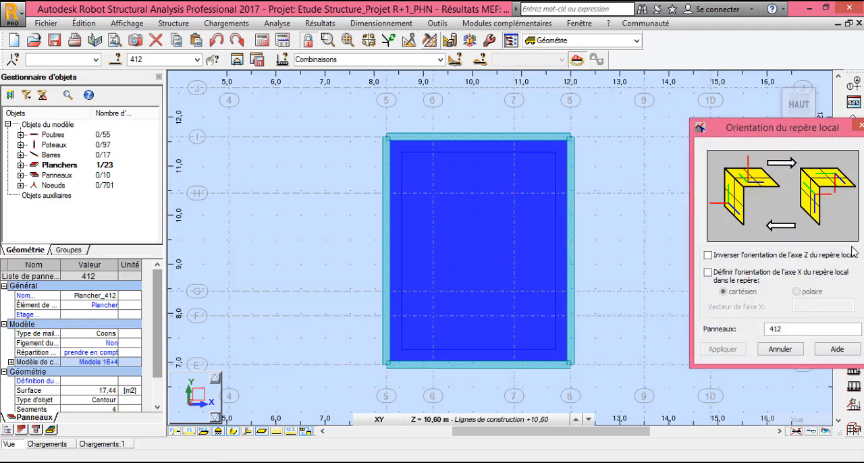
left_click(708, 272)
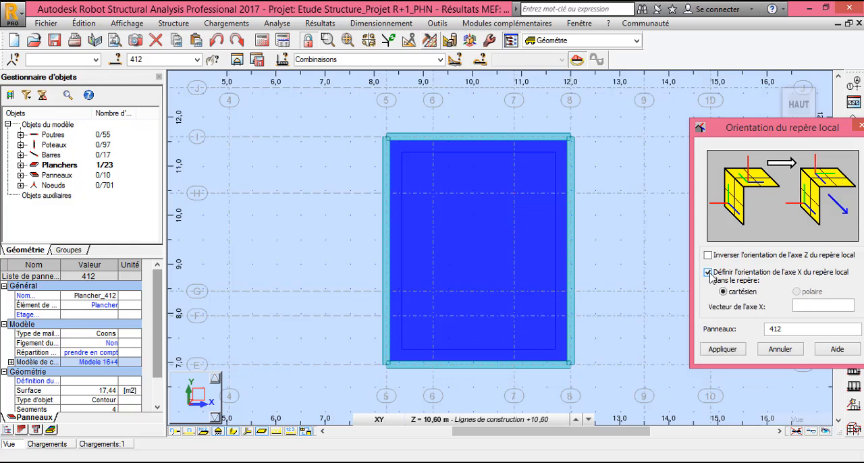
left_click(815, 304)
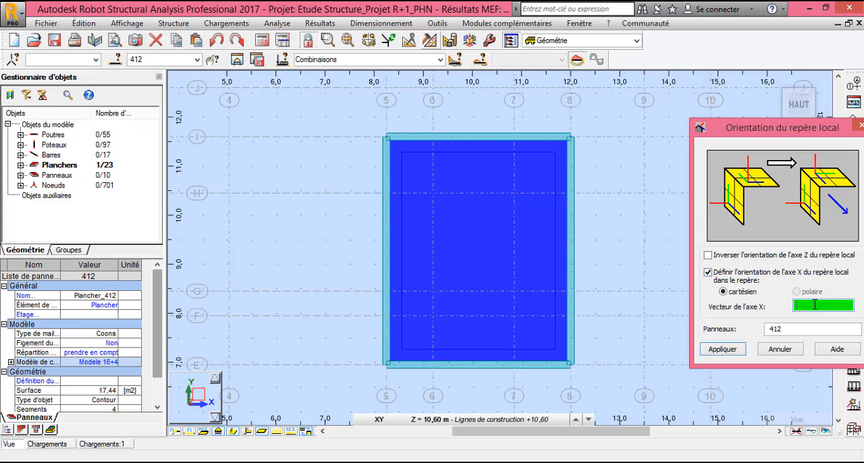
left_click(386, 137)
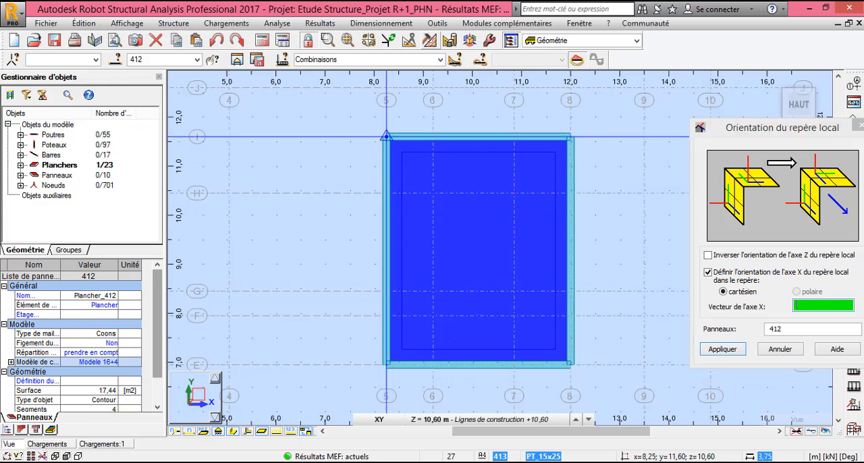
left_click(570, 137)
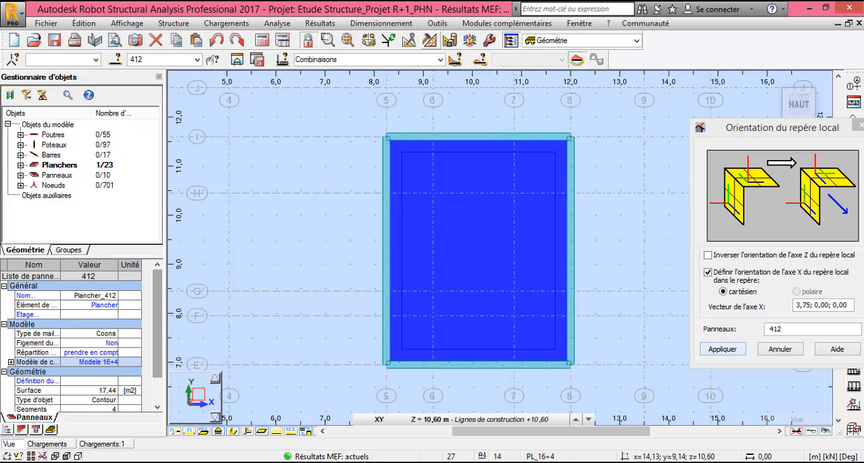
left_click(722, 349)
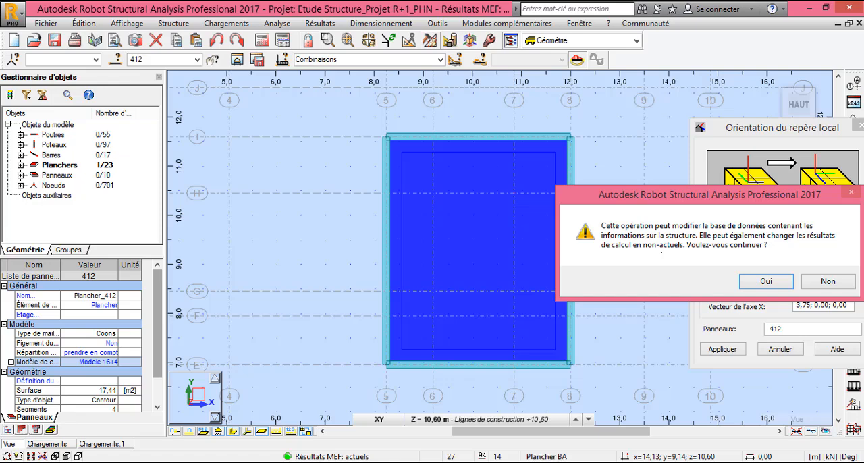
left_click(764, 281)
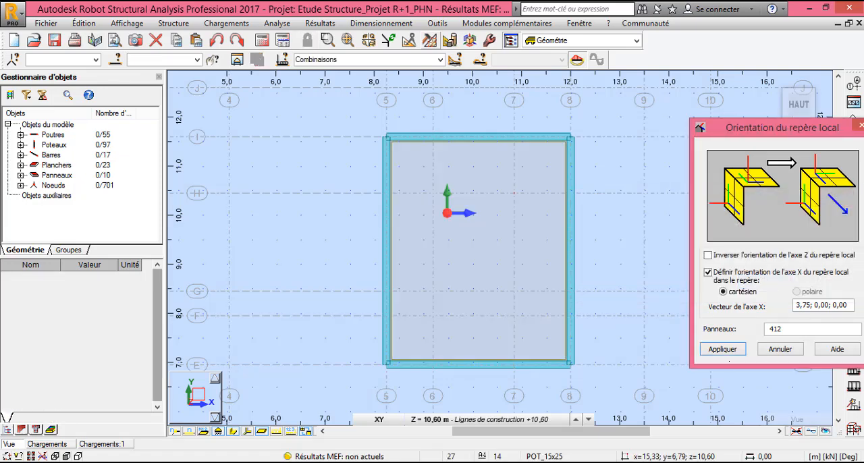
left_click(780, 349)
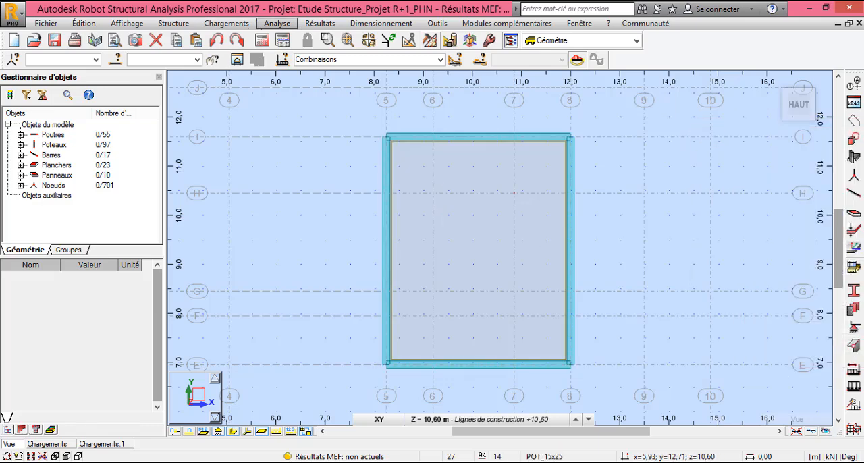
- Recalculate the structure and return to the home 3D view to check the load distribution zones of all floors
left_click(262, 40)
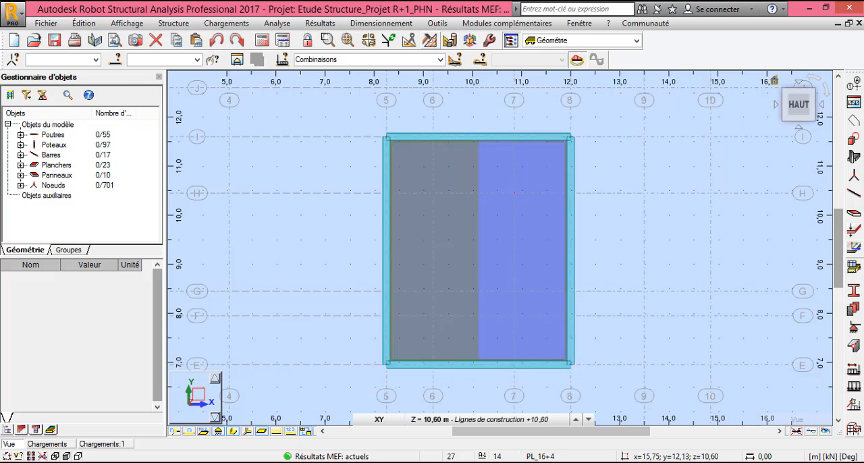
left_click(774, 80)
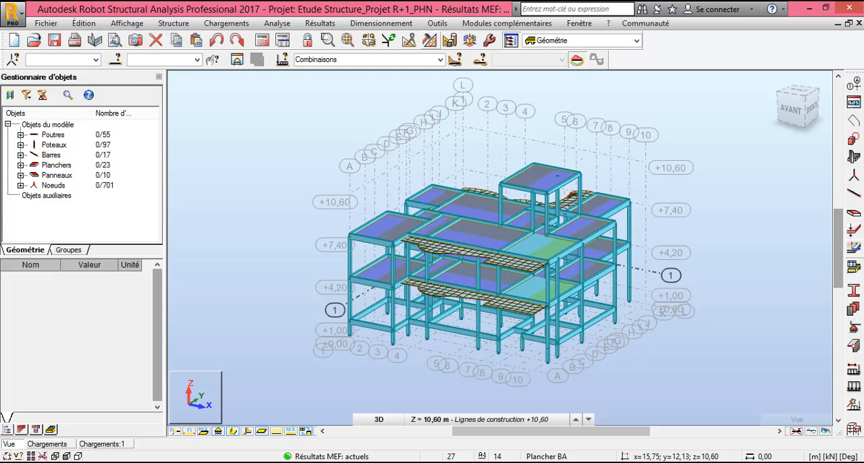
scroll(596, 164, "up", 2)
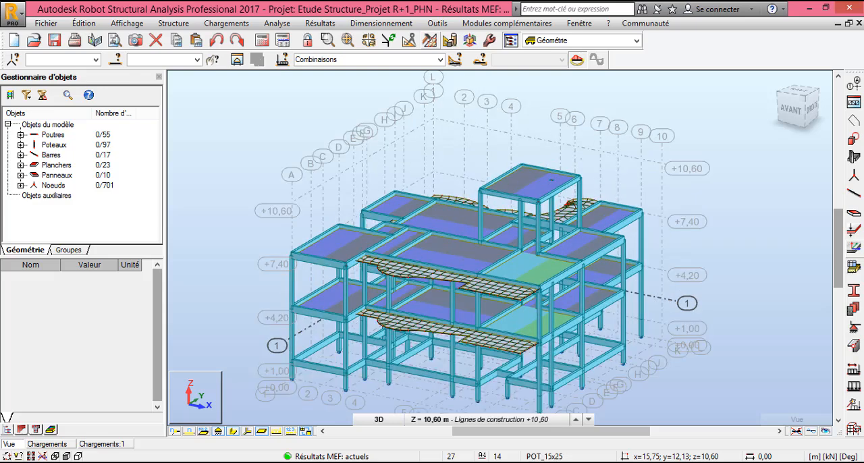